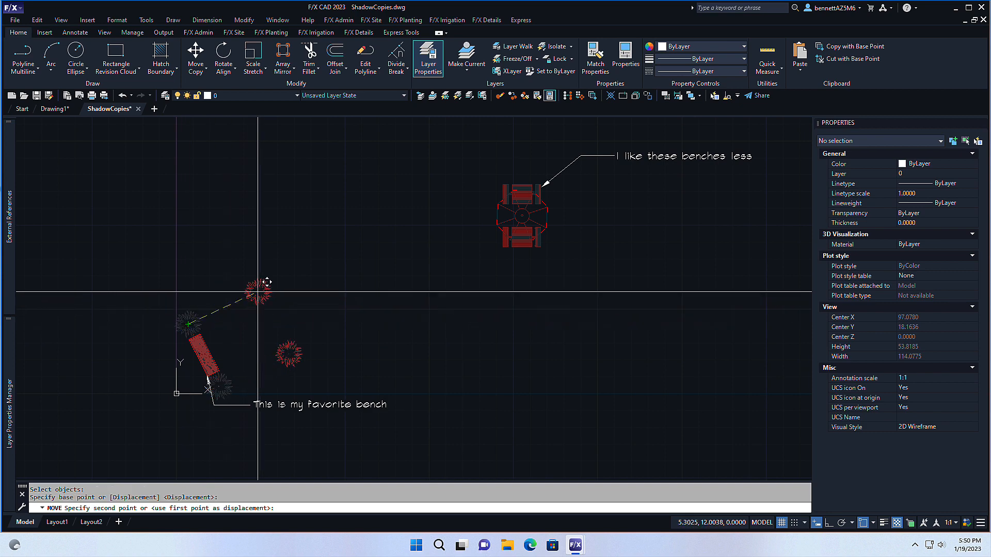
Place the two shrubs at their new spot and move the favorite bench between them
click(336, 320)
click(200, 360)
text(m)
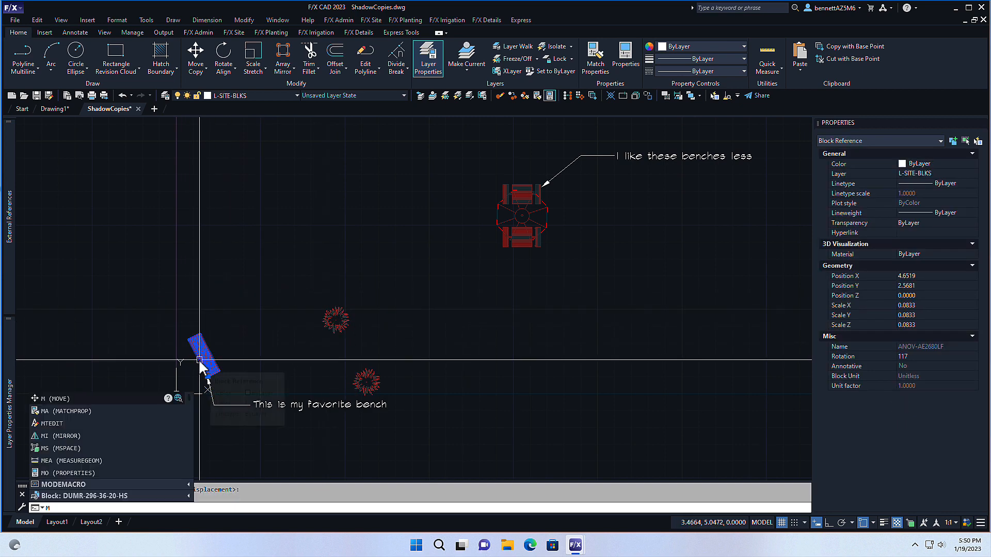
key(Return)
click(215, 370)
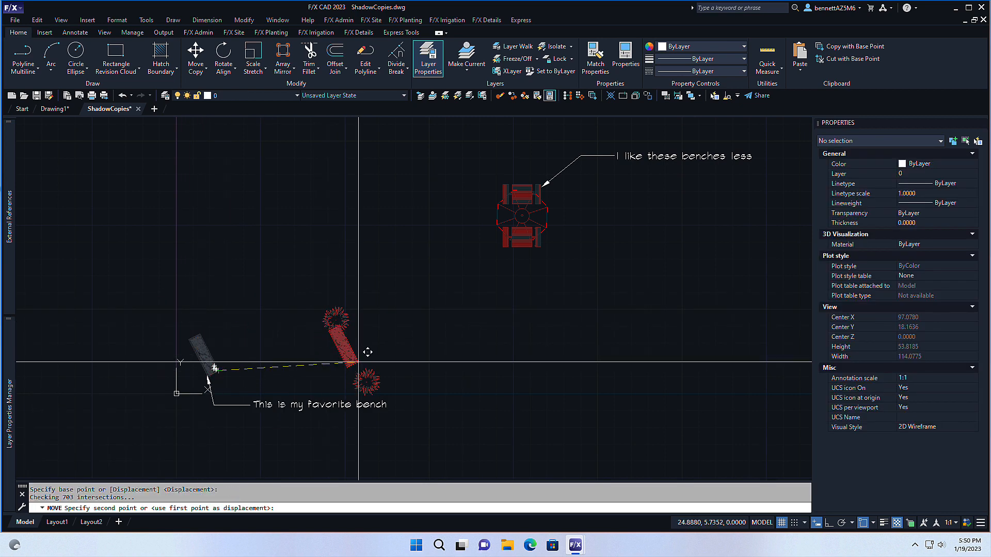
click(369, 377)
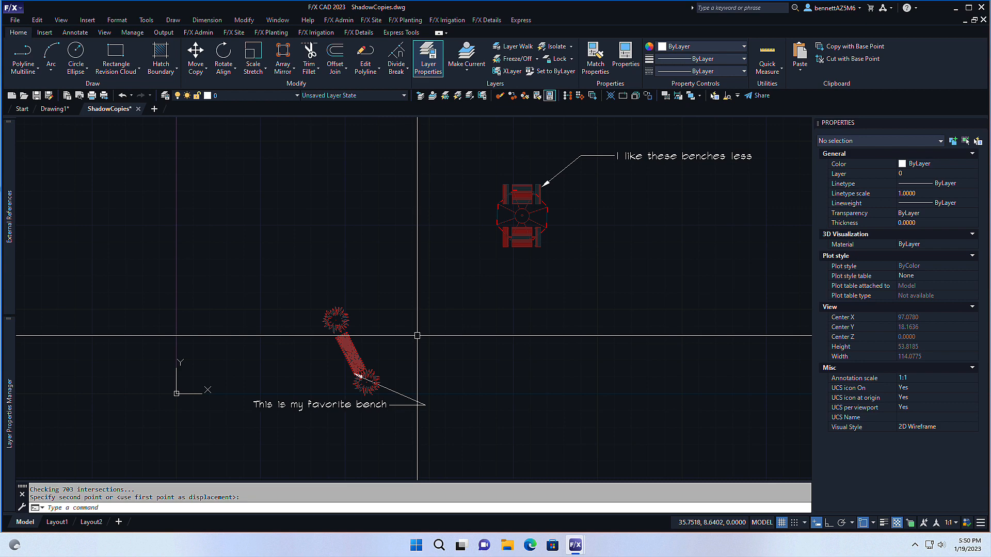
Erase the bench and the upper shrub, and close the program, saving the changes to ShadowCopies.dwg
click(343, 350)
key(Delete)
click(329, 314)
key(Delete)
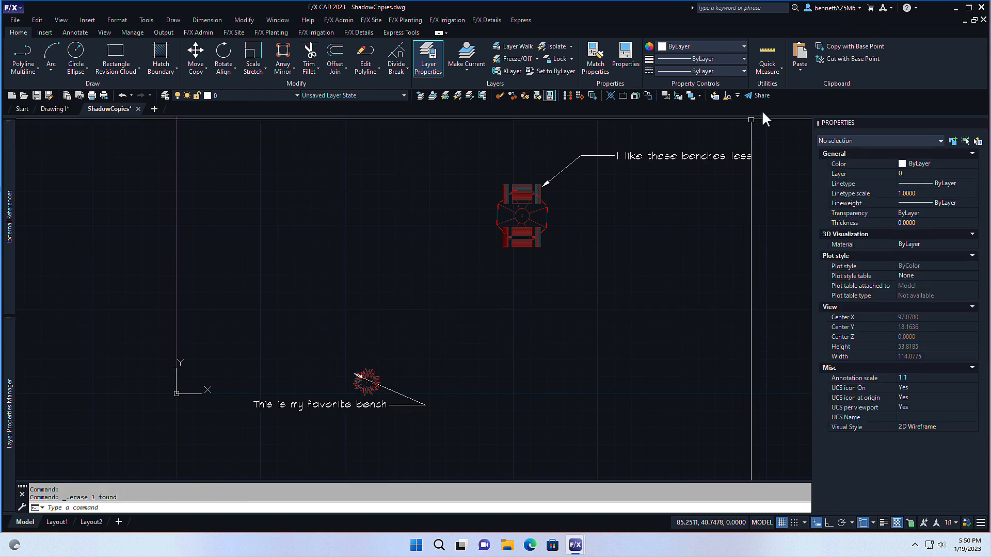
click(981, 7)
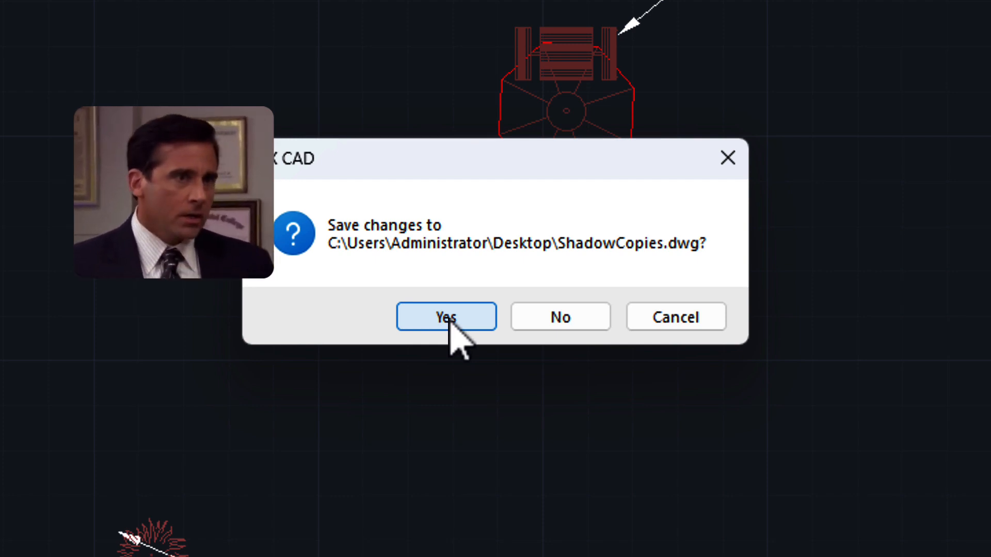
click(447, 317)
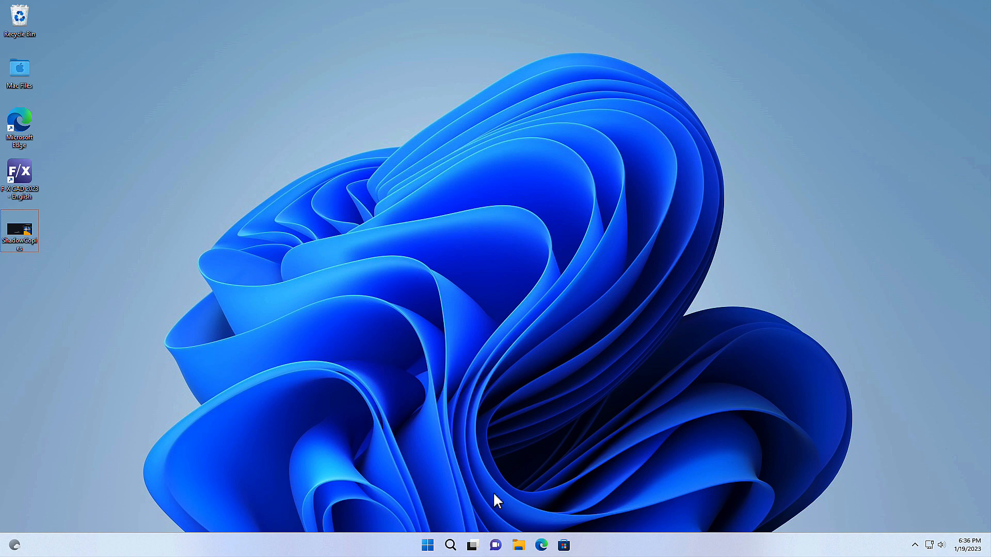
Open the Windows Control Panel, show its items as large icons and open File History
click(422, 550)
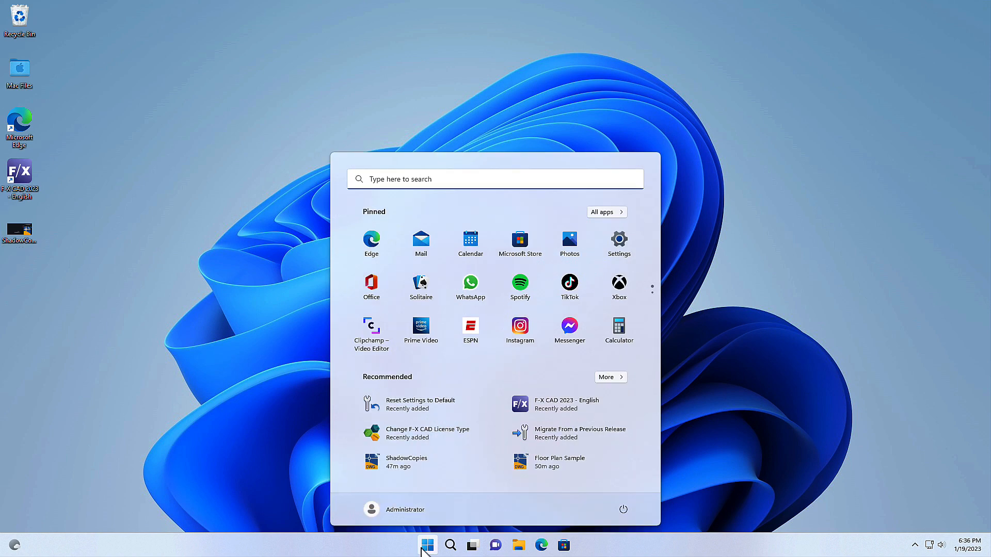
text(control panel)
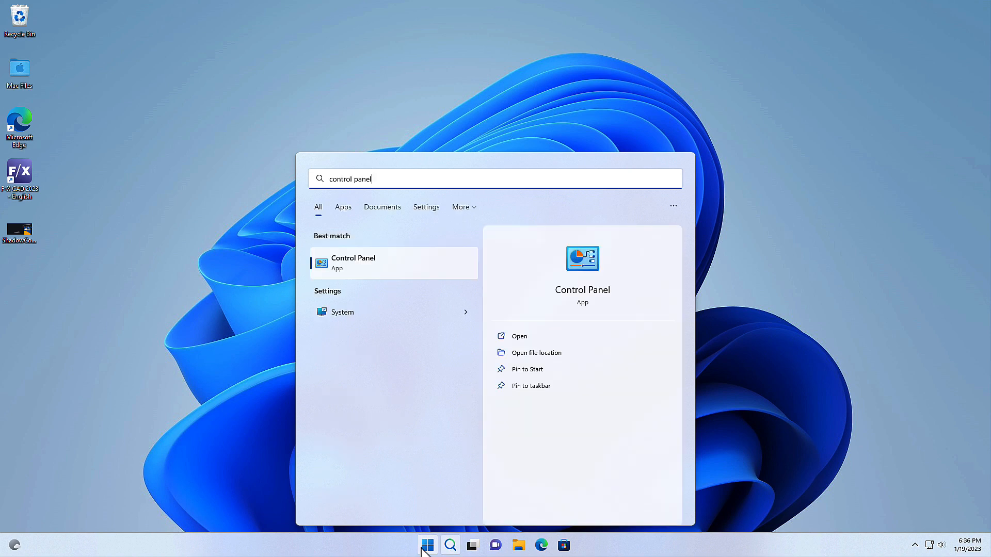
key(Return)
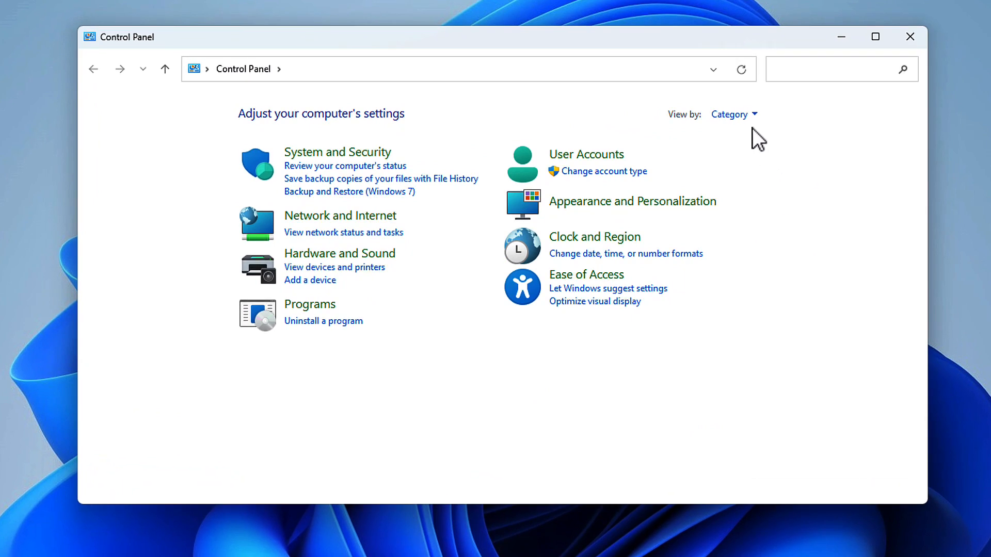
click(757, 119)
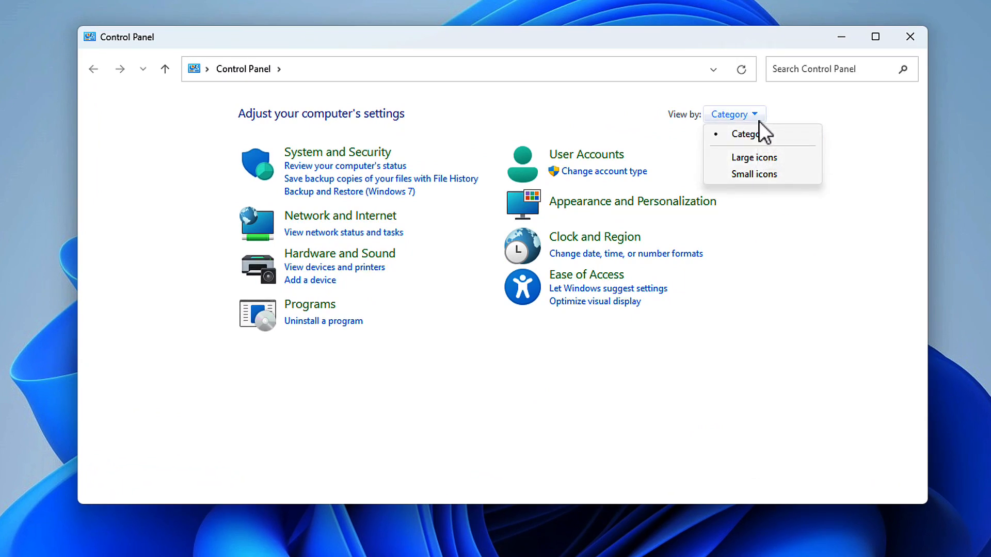
click(773, 158)
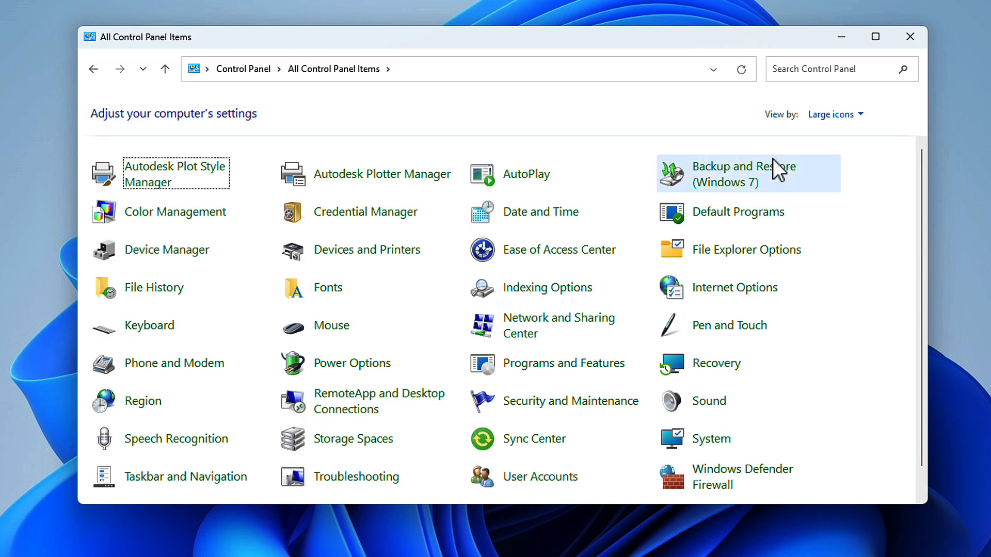
click(177, 292)
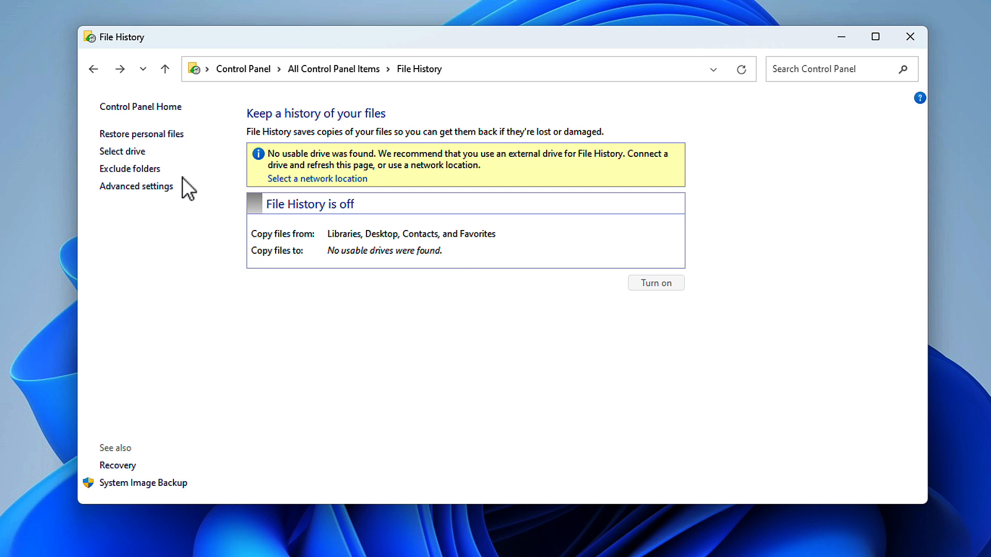
Select SANDISK (E:) as the File History drive and turn File History on
click(144, 151)
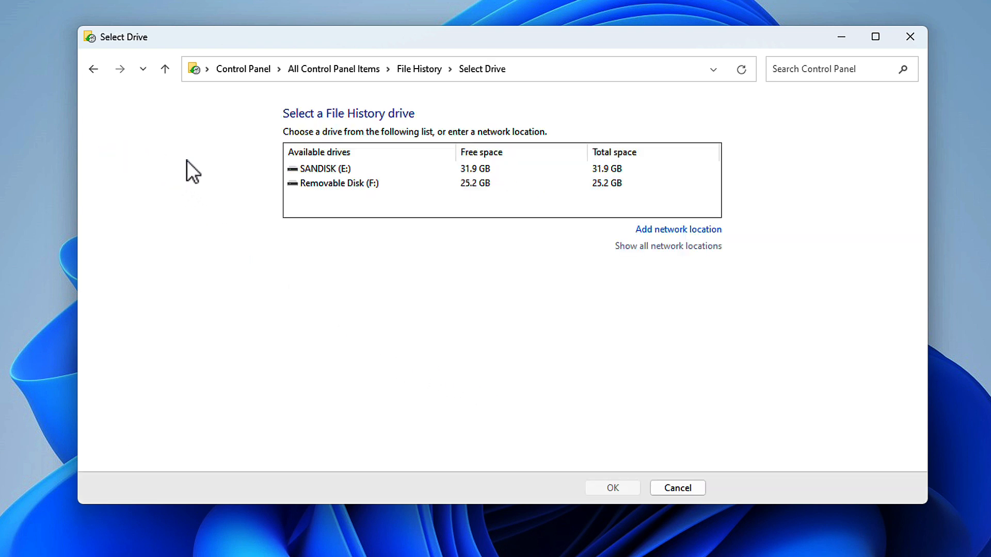
click(289, 171)
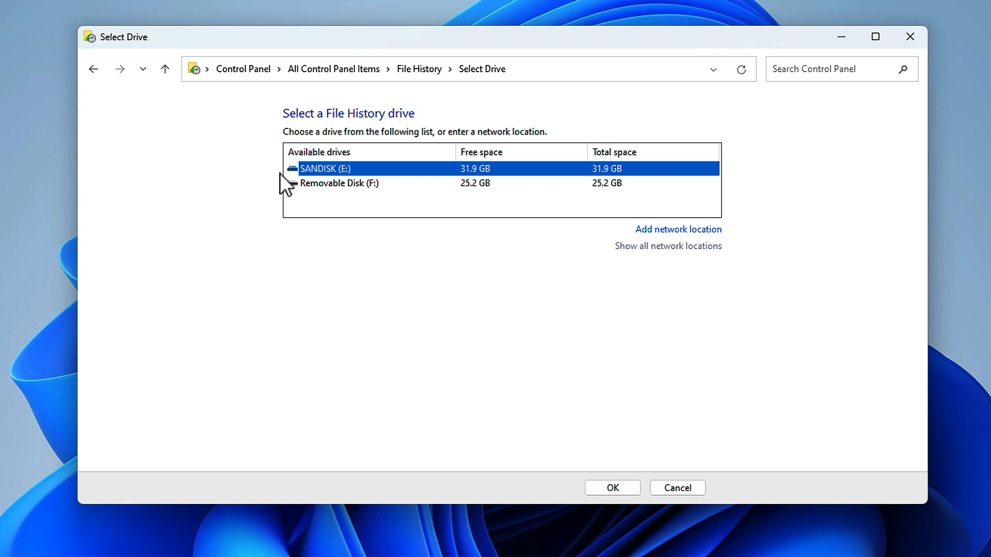
click(610, 493)
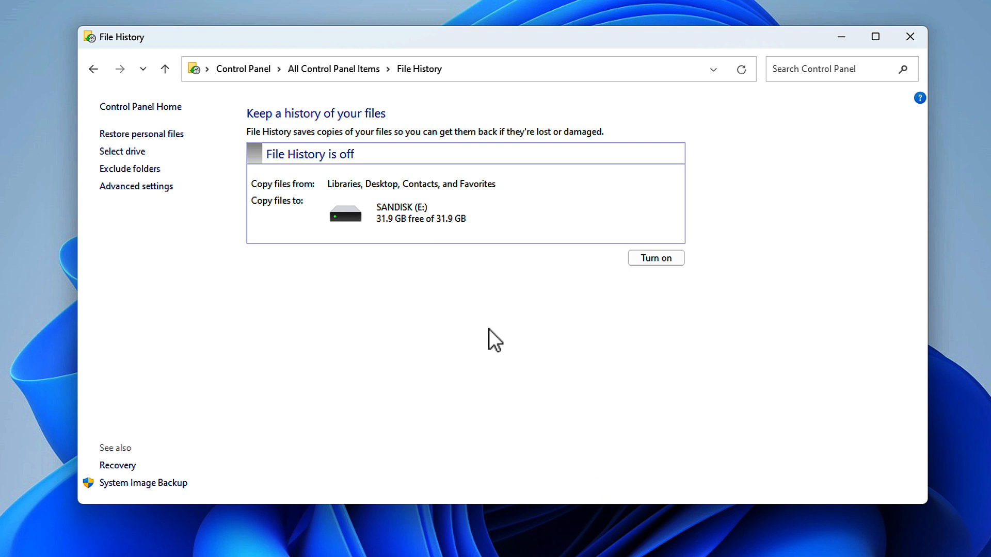
click(661, 262)
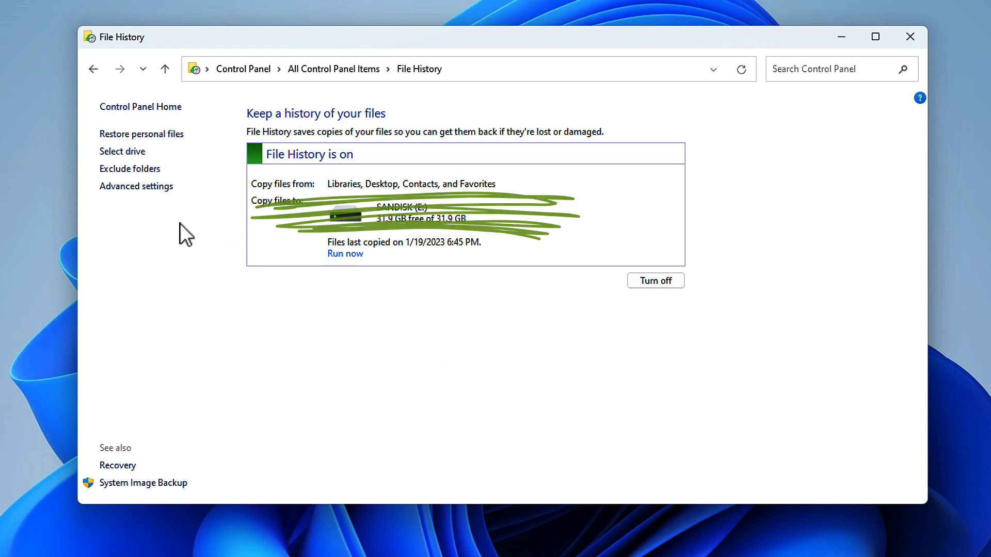
Review File History's excluded folders and the advanced options for how often copies are saved and how long versions are kept
click(140, 169)
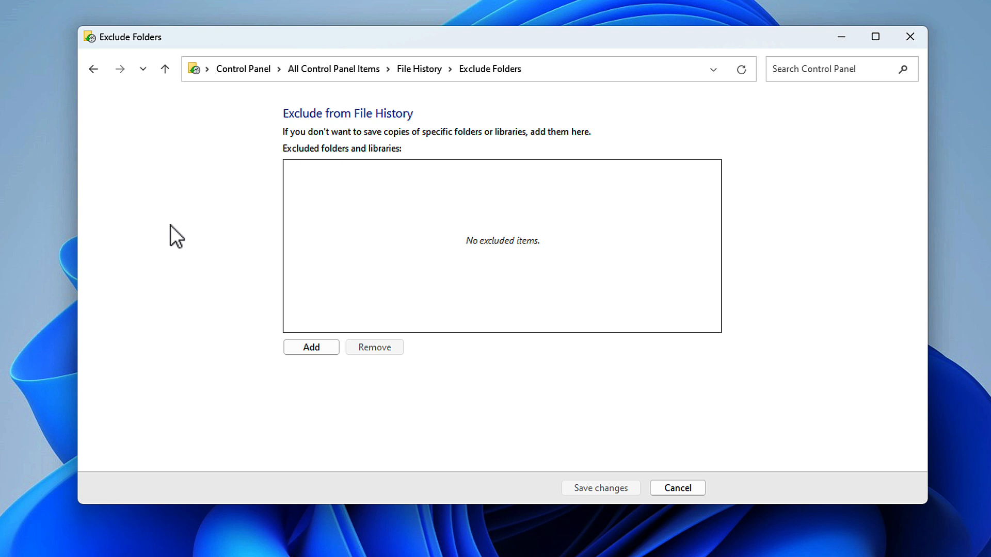
click(93, 69)
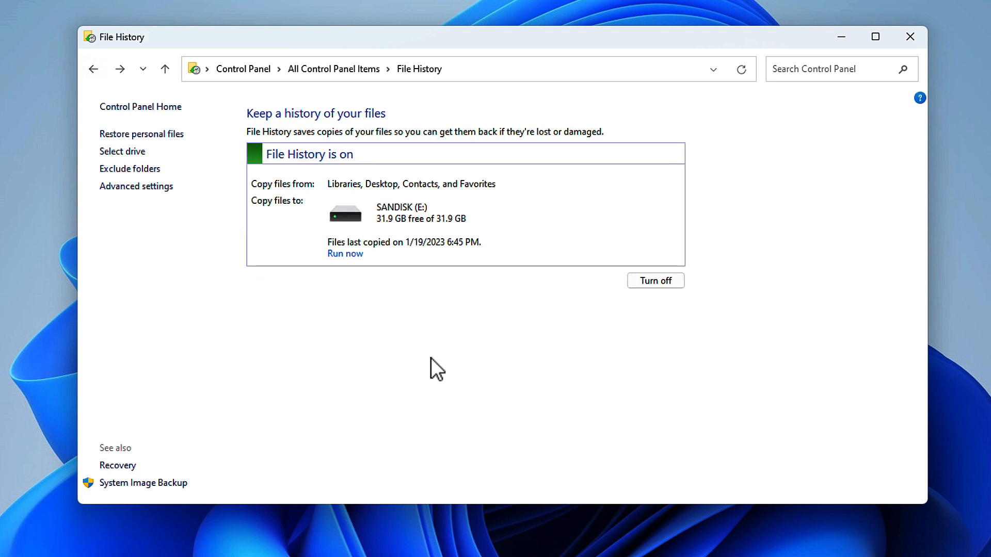
click(157, 187)
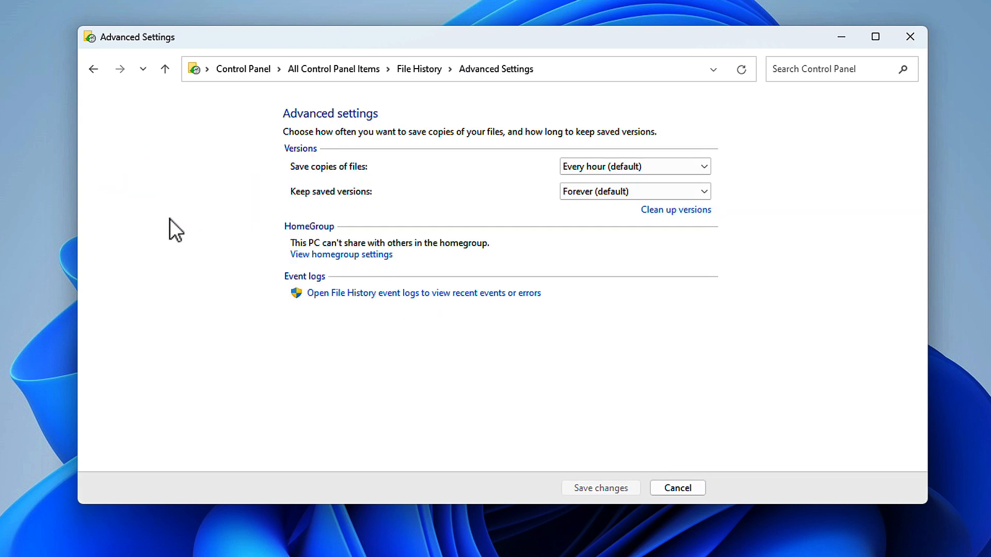
click(705, 166)
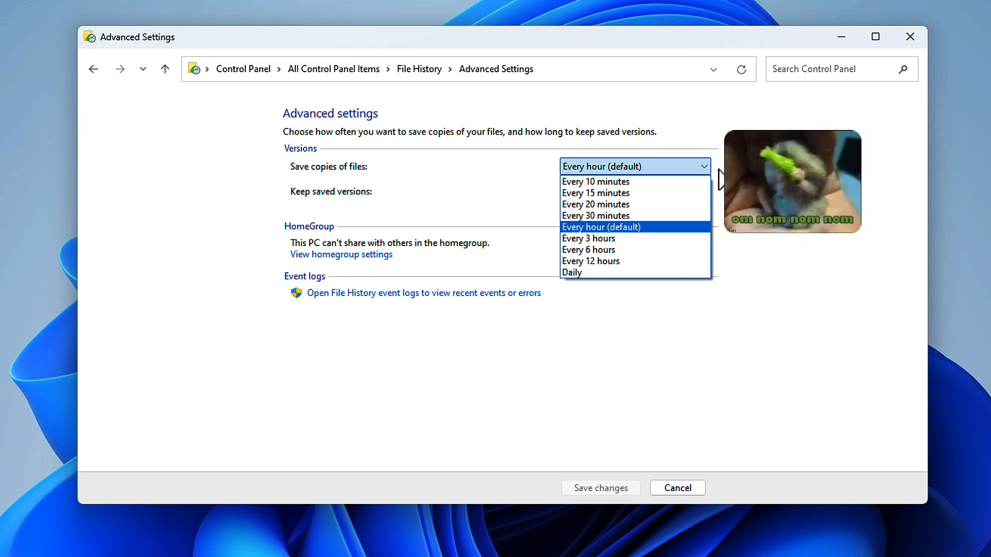
click(709, 166)
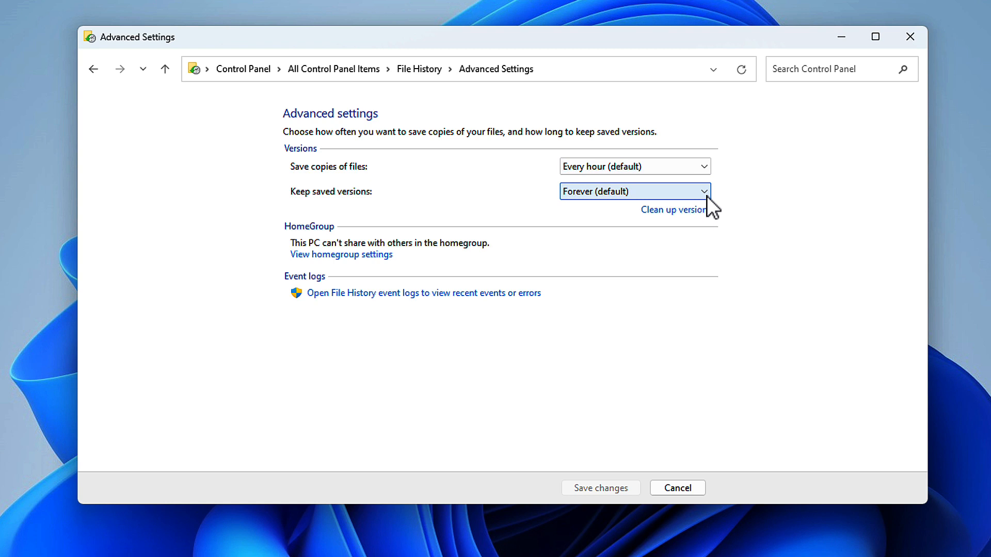
click(707, 196)
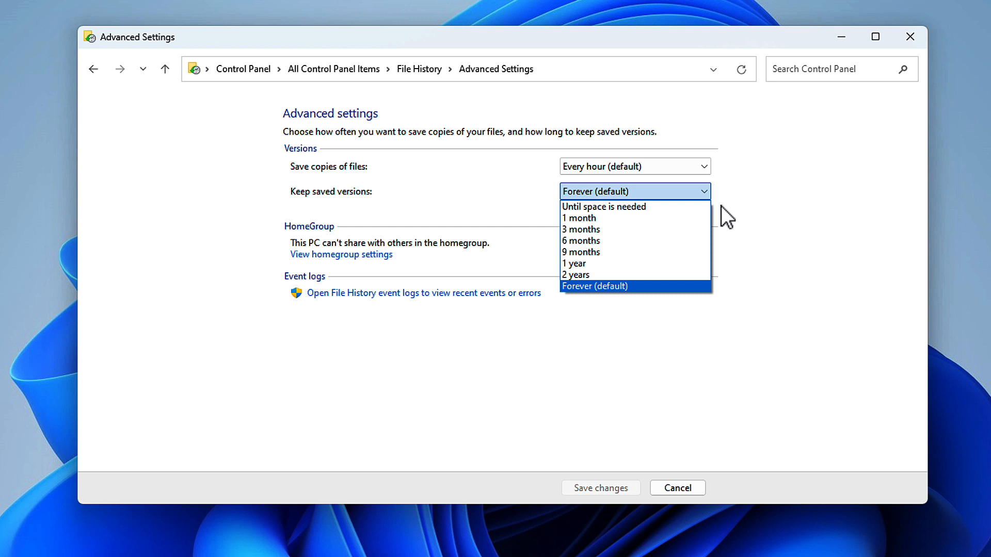
click(708, 191)
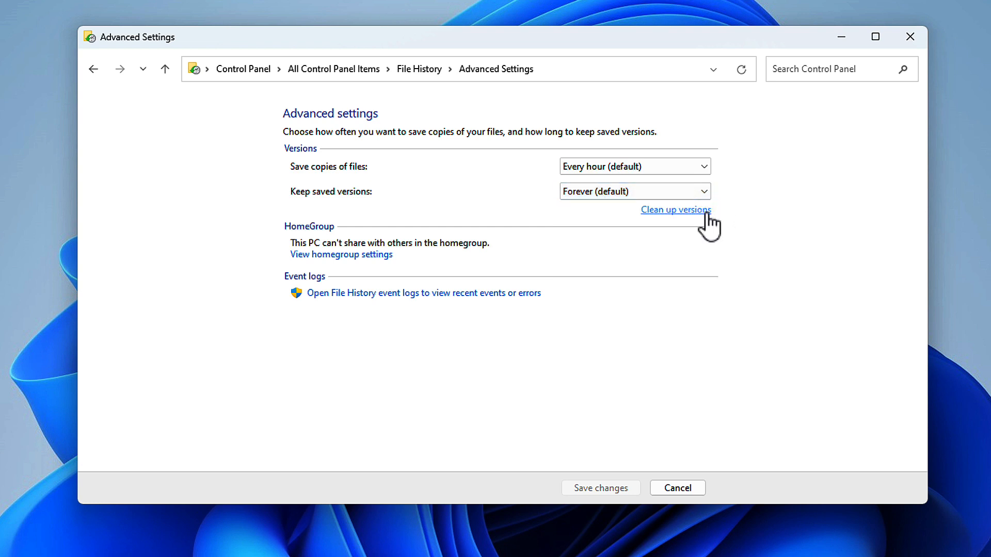
Examine the age options for cleaning up older file versions, and return without running the cleanup
click(707, 212)
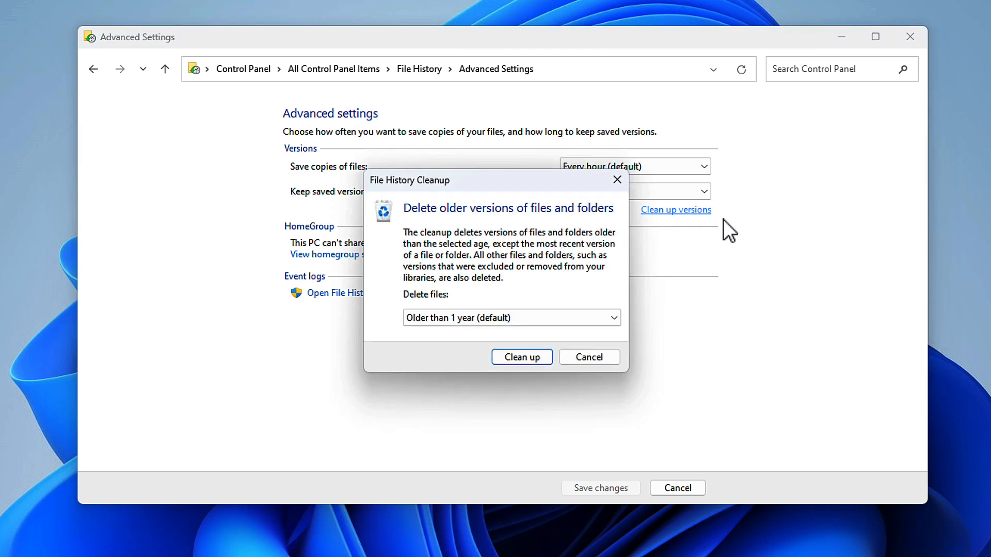
click(618, 318)
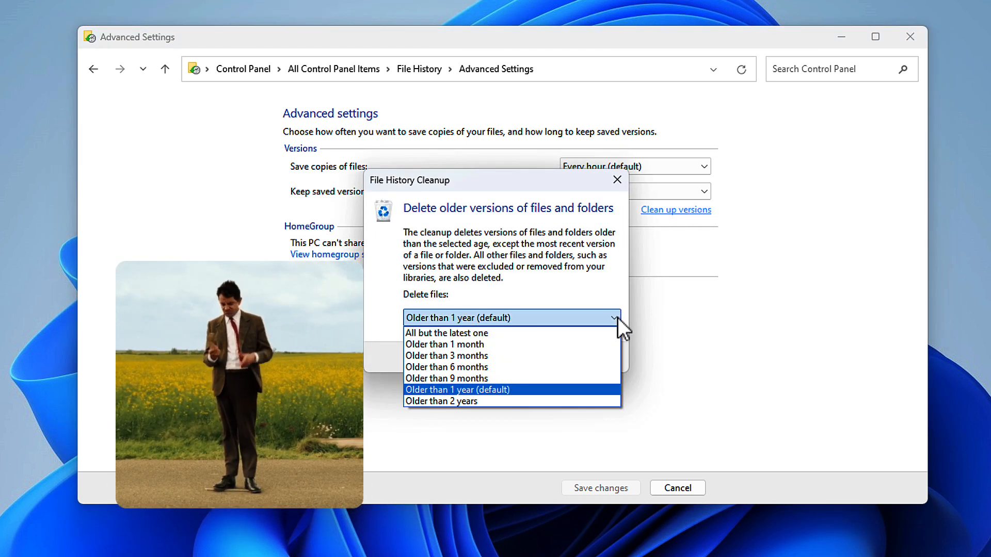
click(618, 318)
click(608, 360)
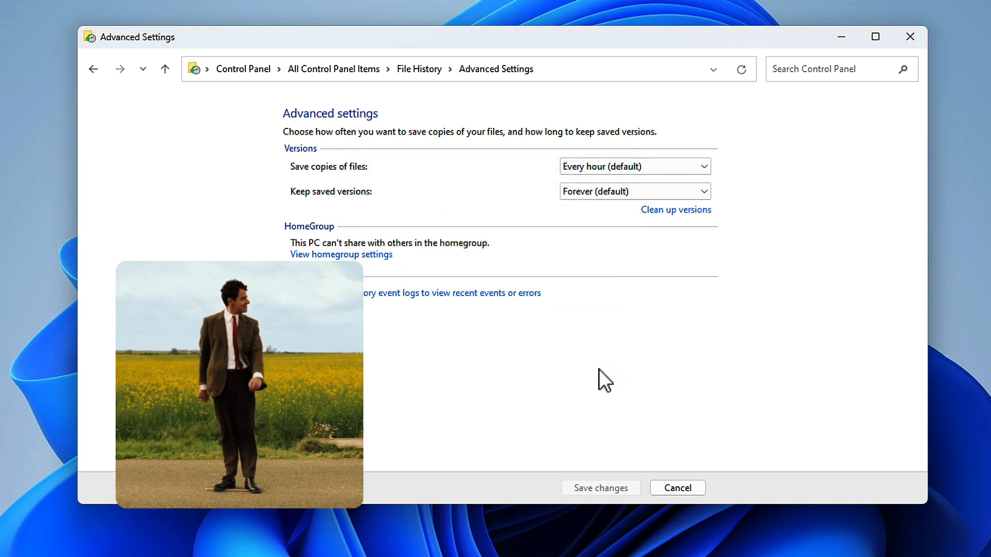
click(97, 68)
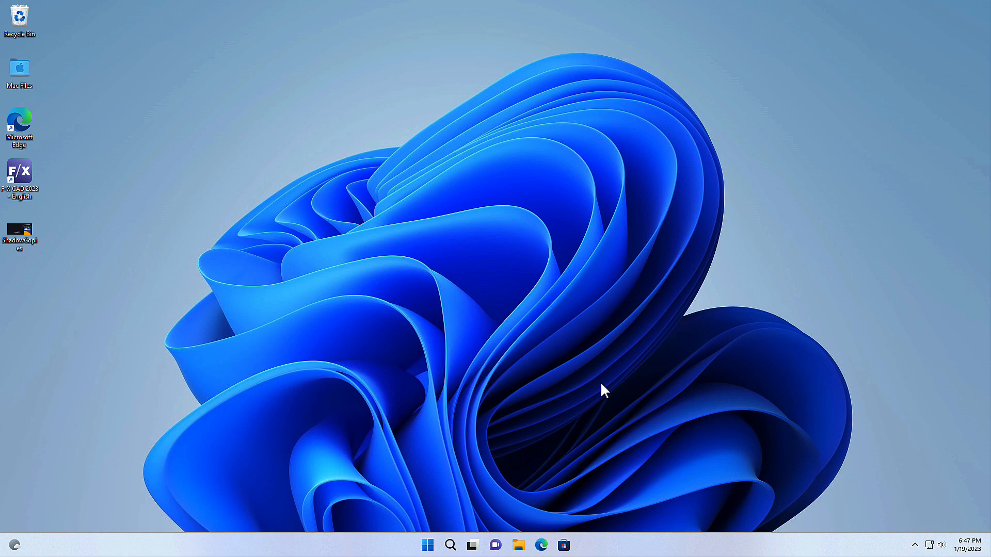
Search Windows for "file history" and open File History
key(super)
text(file )
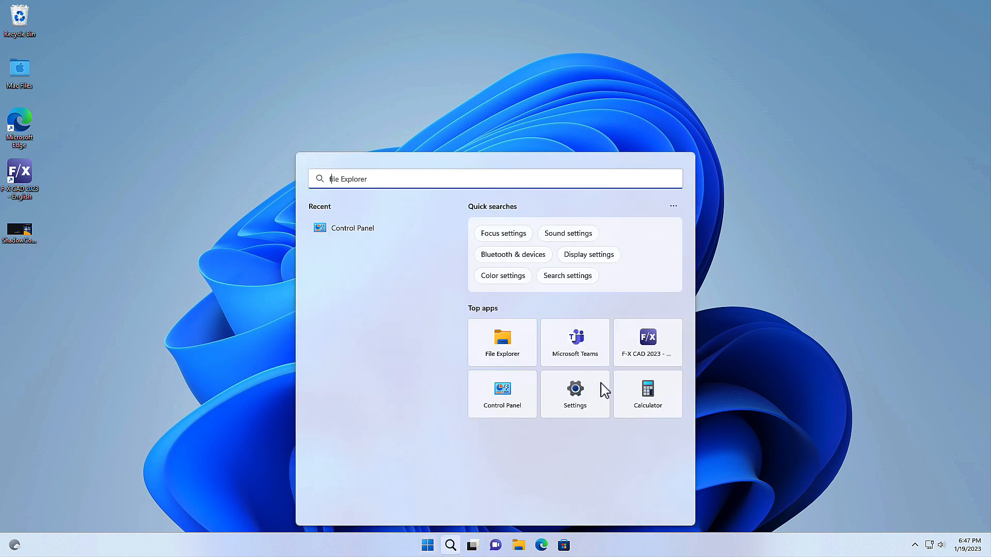
text(history)
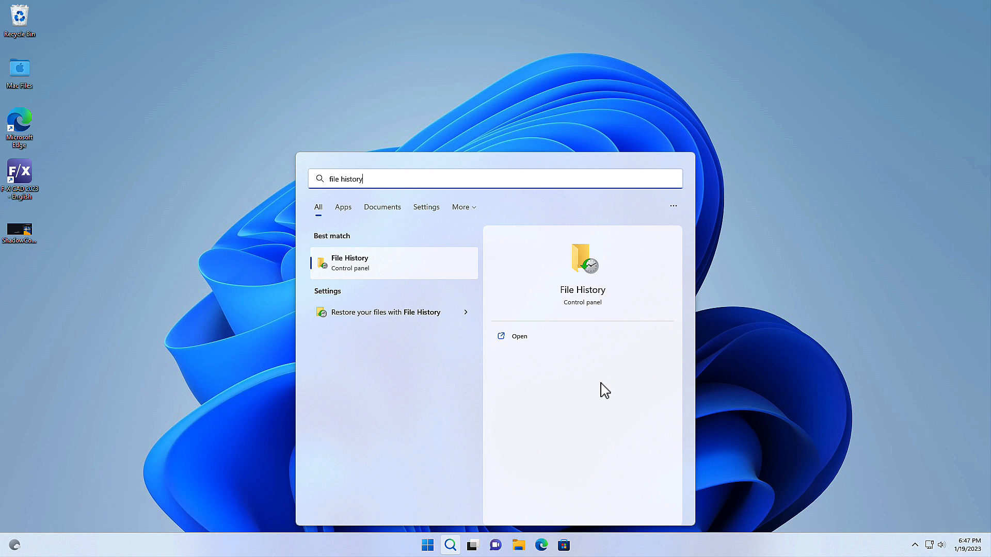
key(Return)
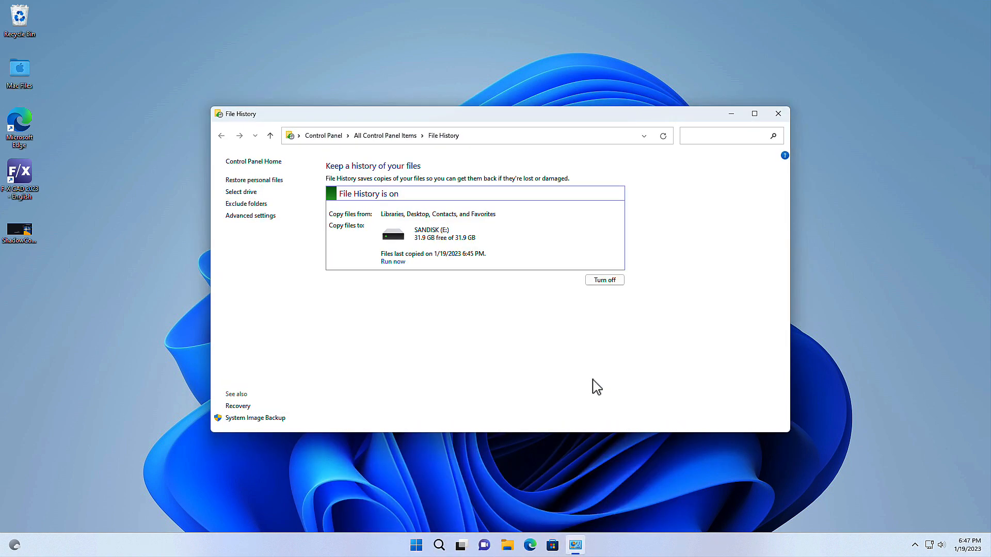
Restore the backed-up ShadowCopies file from the Desktop folder in File History, replacing the file in the destination
click(278, 181)
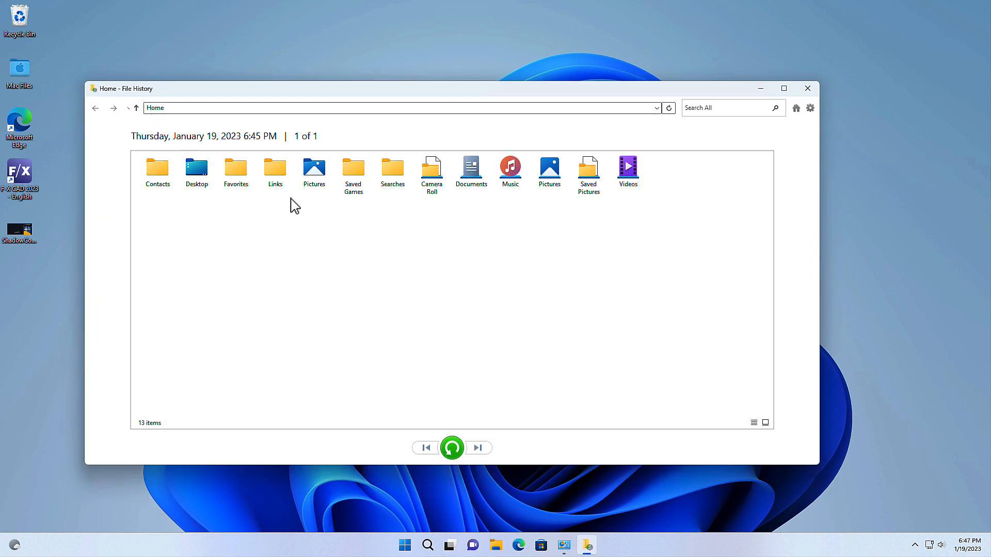
double_click(210, 173)
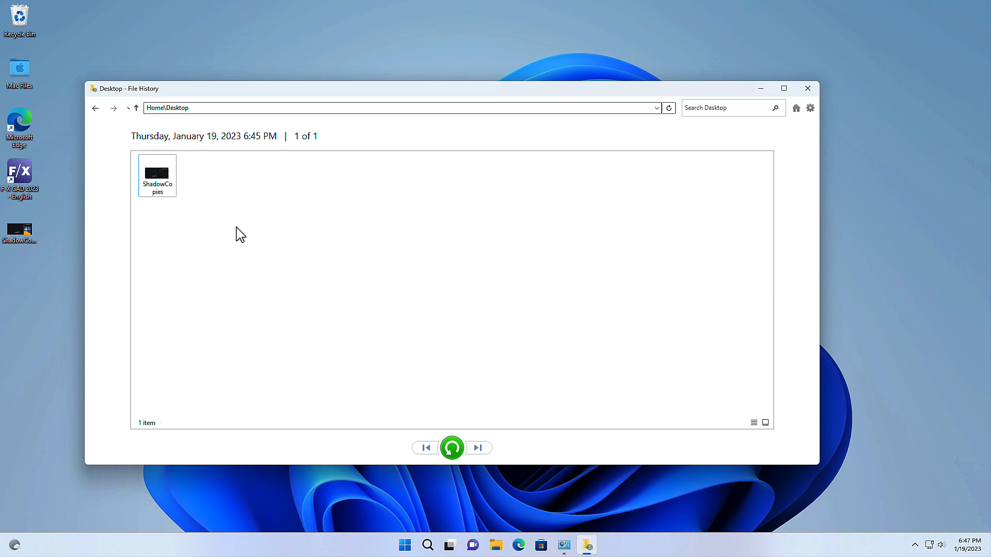
click(176, 173)
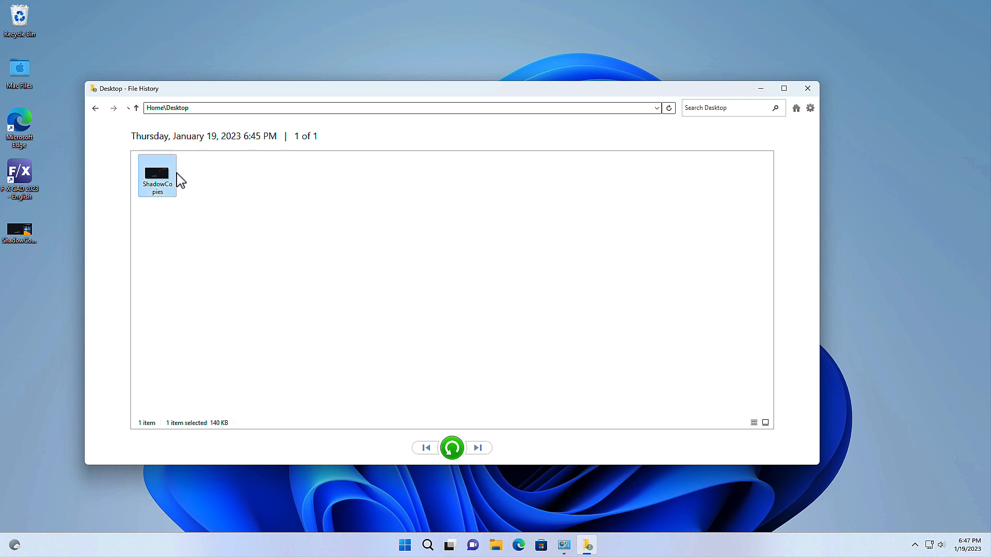
click(460, 452)
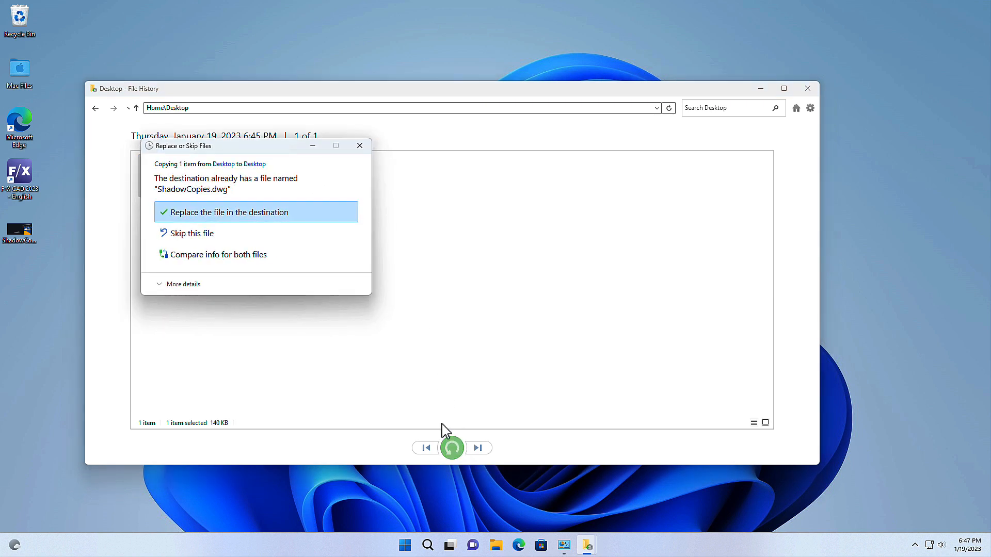
click(298, 224)
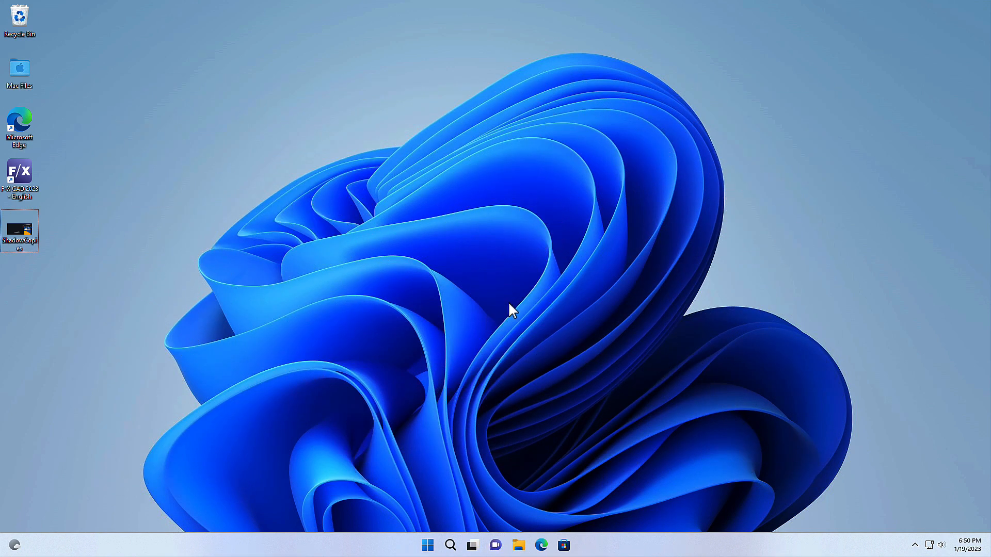
Show the previous versions of the ShadowCopies drawing on the desktop in its file properties
right_click(19, 236)
click(44, 355)
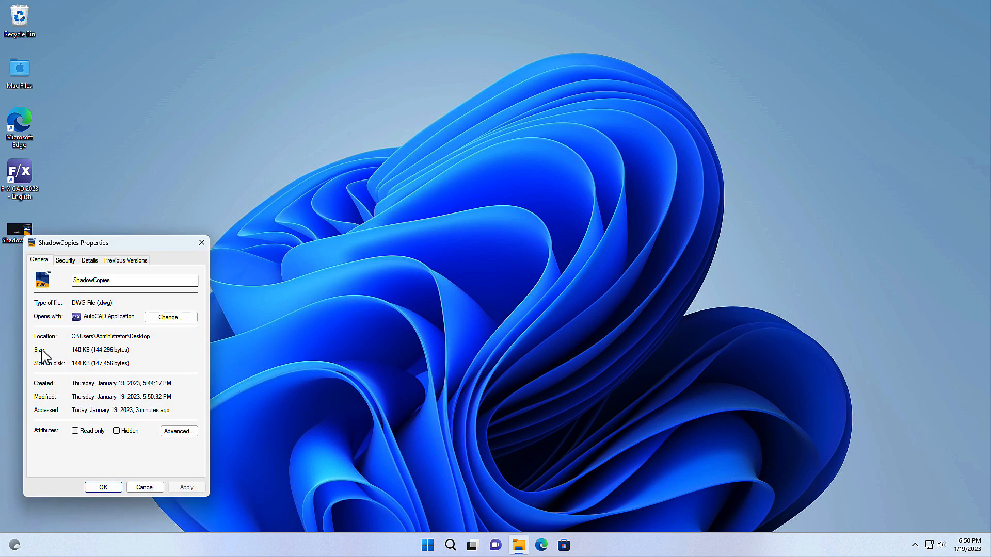
click(140, 261)
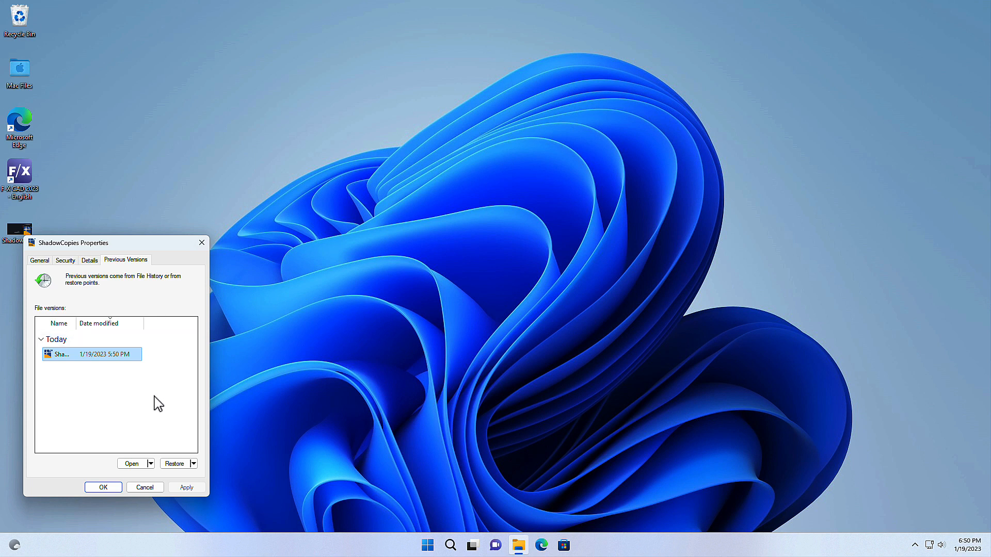
Examine the Restore To option for saving the previous version to another folder, and cancel without choosing a destination
click(193, 464)
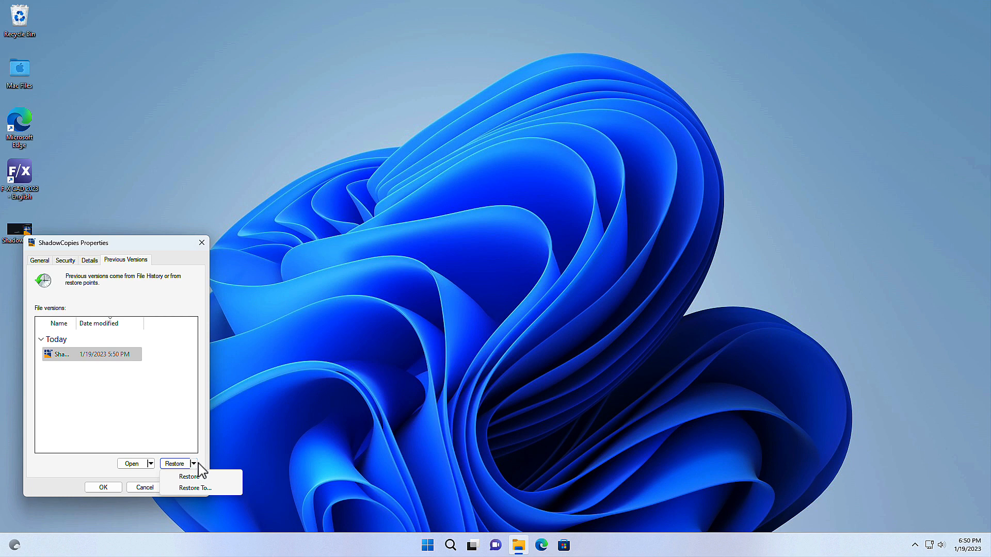
click(222, 487)
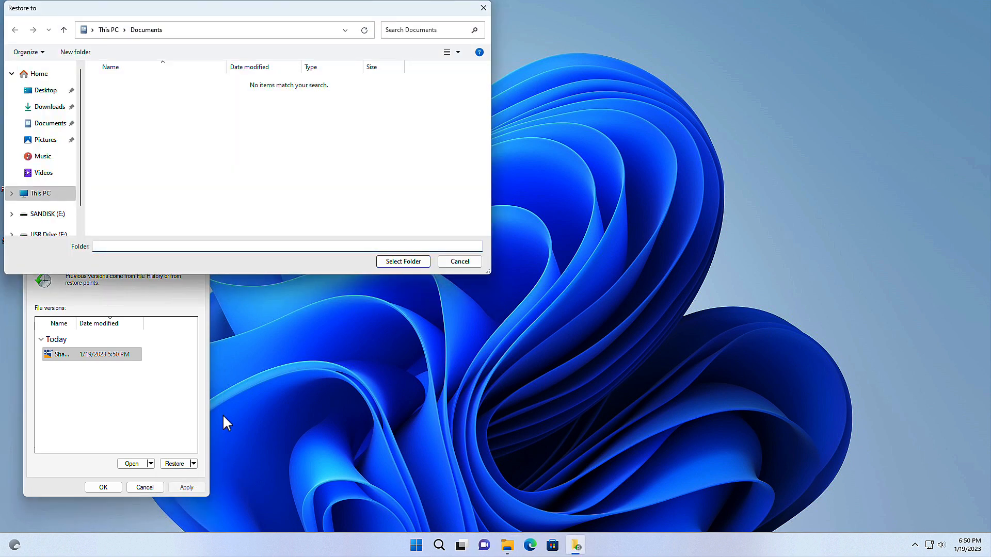
click(477, 265)
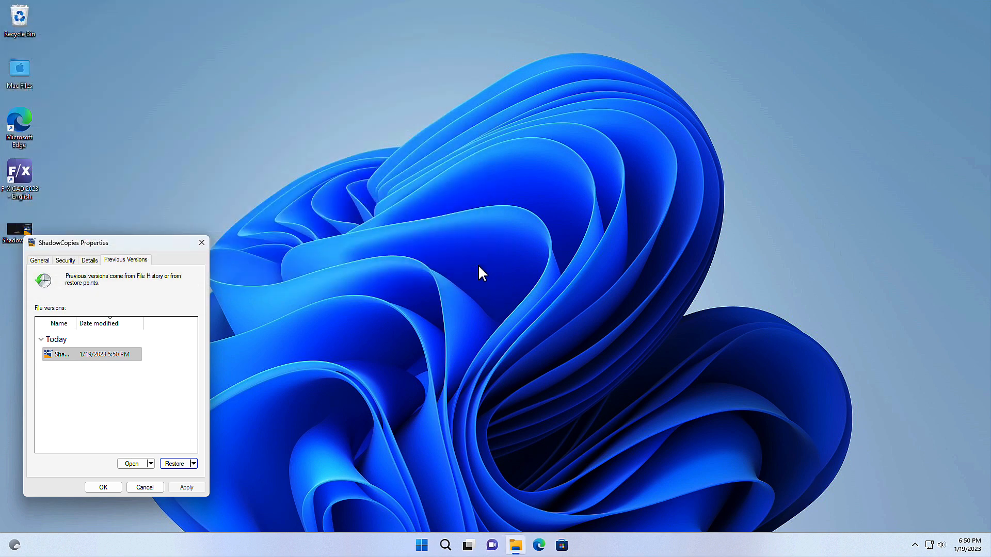
View the previous version of ShadowCopies in File History, and close both it and the file properties without restoring
click(151, 464)
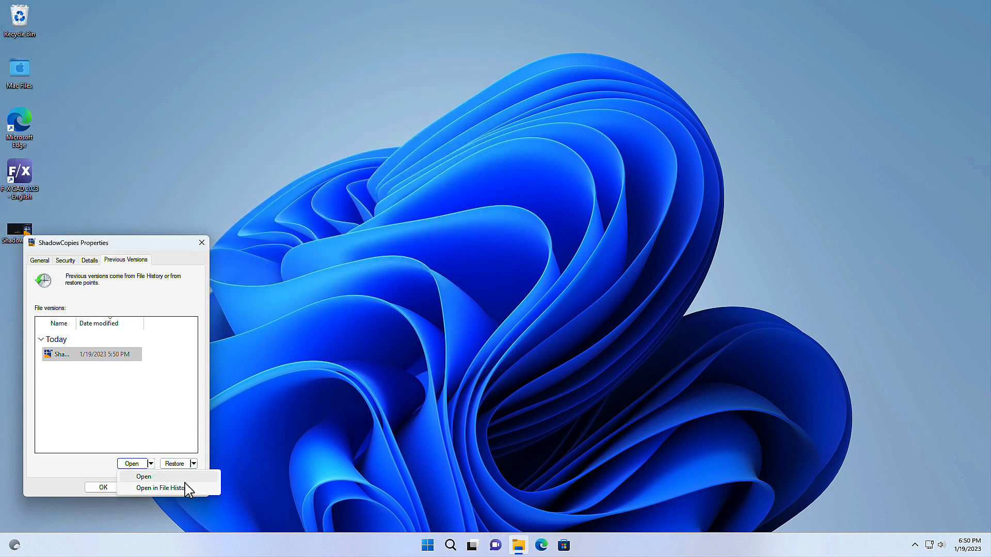
click(212, 489)
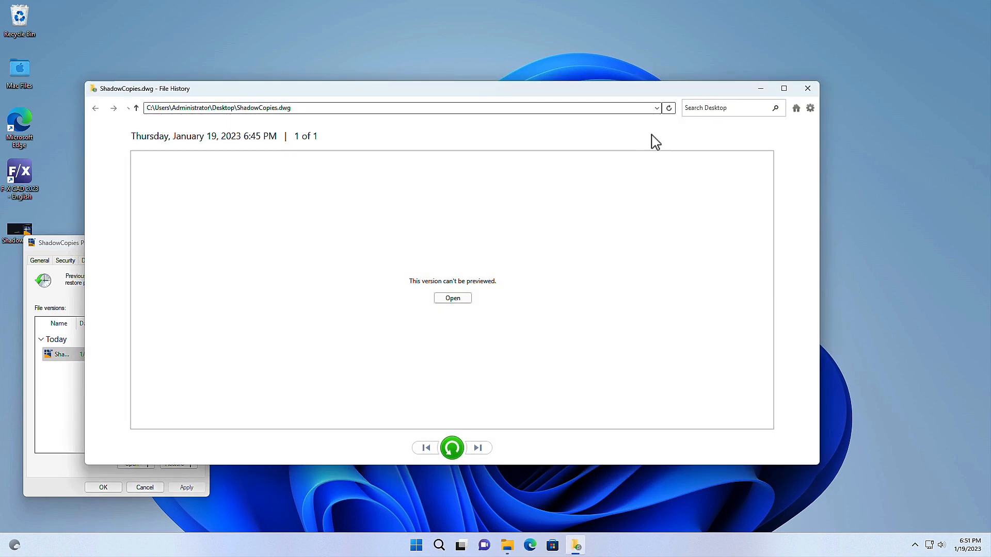
click(808, 89)
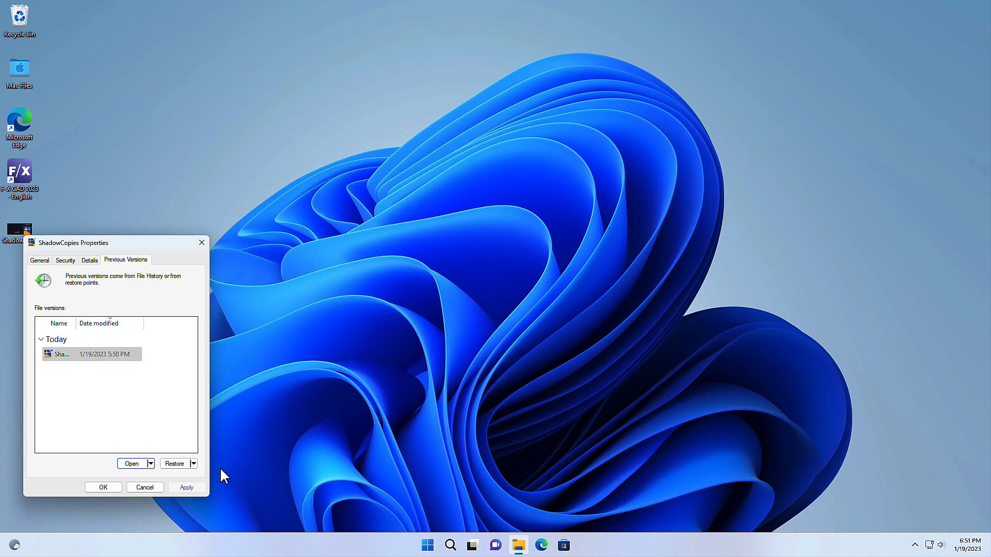
click(145, 487)
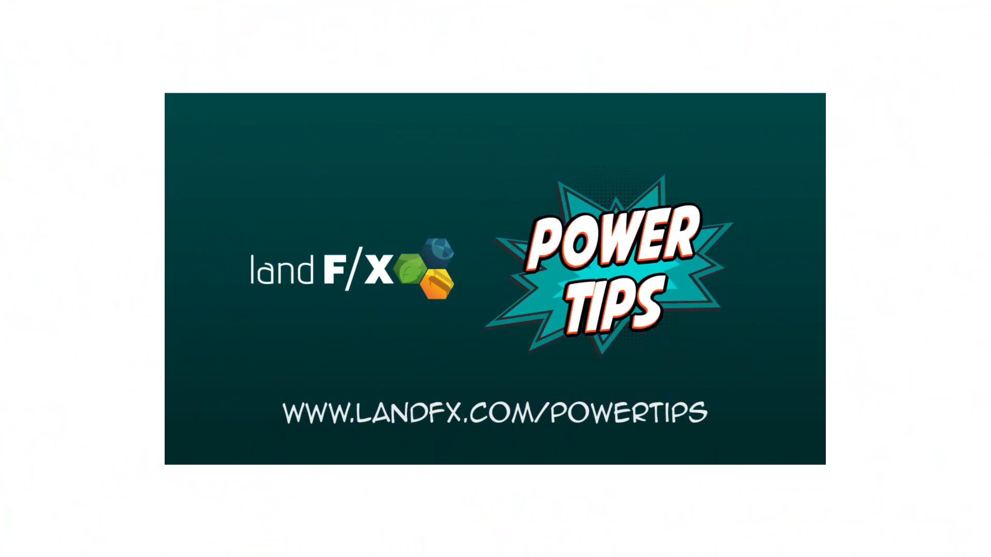